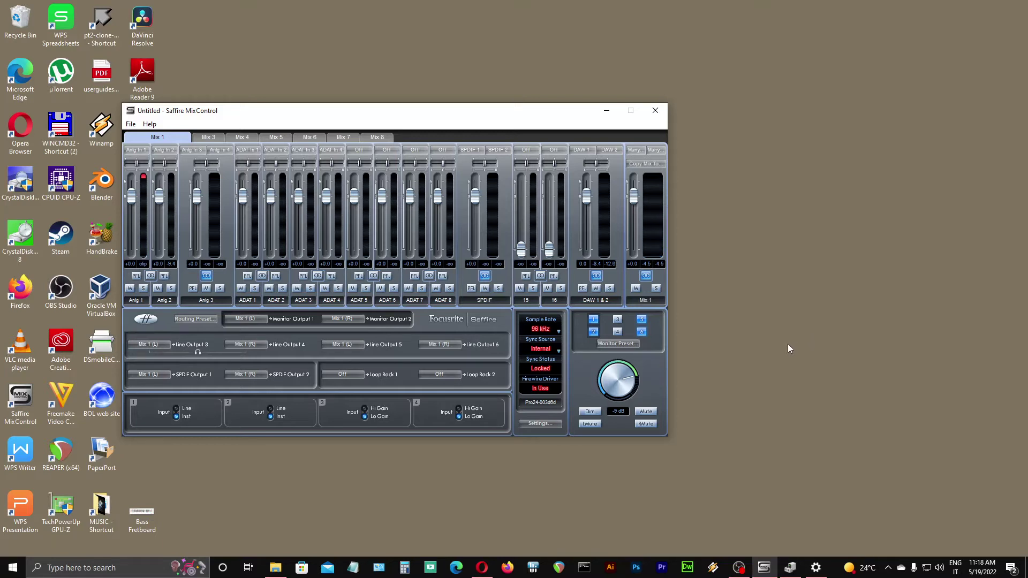
- Open Saffire MixControl's About box to view version 3.7 and firmware 2761
{"action": "left_click", "coordinate": [150, 124]}
{"action": "left_click", "coordinate": [160, 136]}
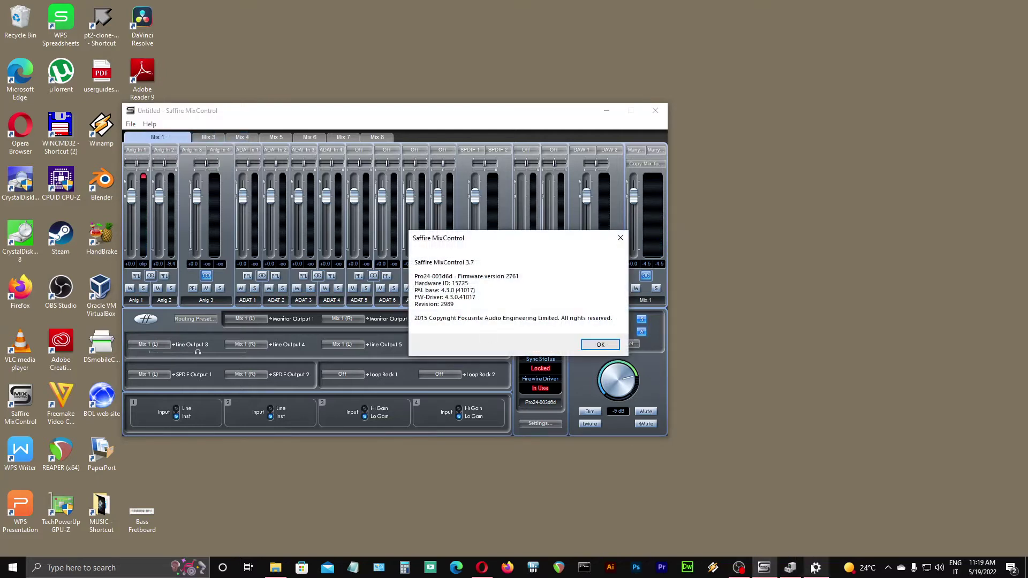
- View the Windows About page, minimize Settings, and bring up Device Manager
{"action": "left_click", "coordinate": [817, 568]}
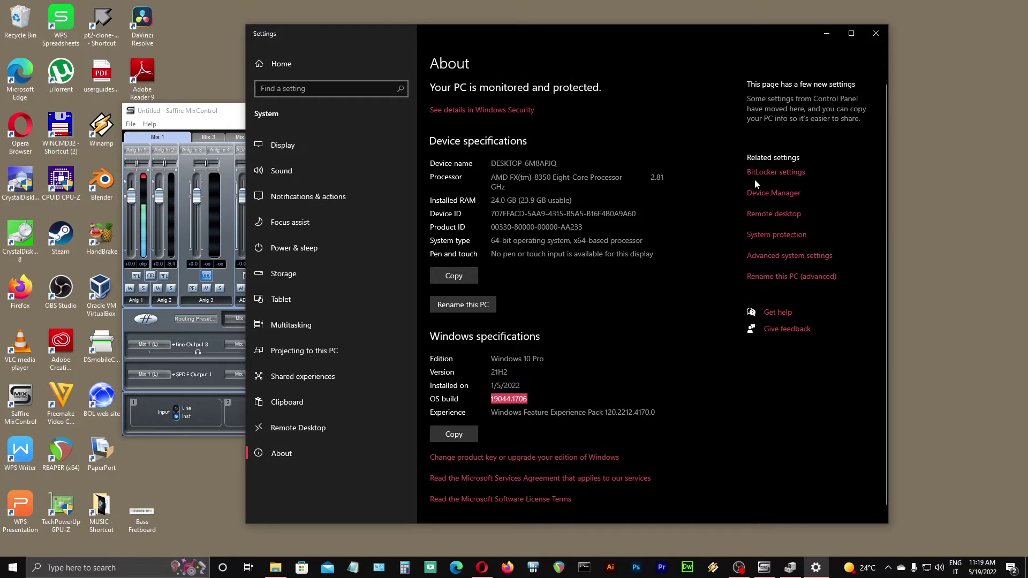
{"action": "left_click", "coordinate": [827, 35]}
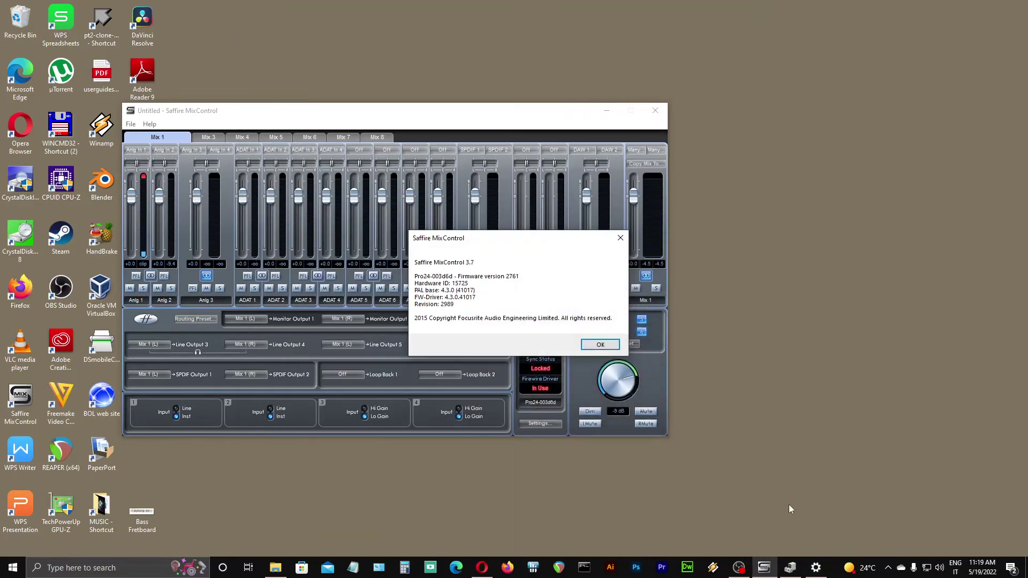
{"action": "left_click", "coordinate": [788, 570]}
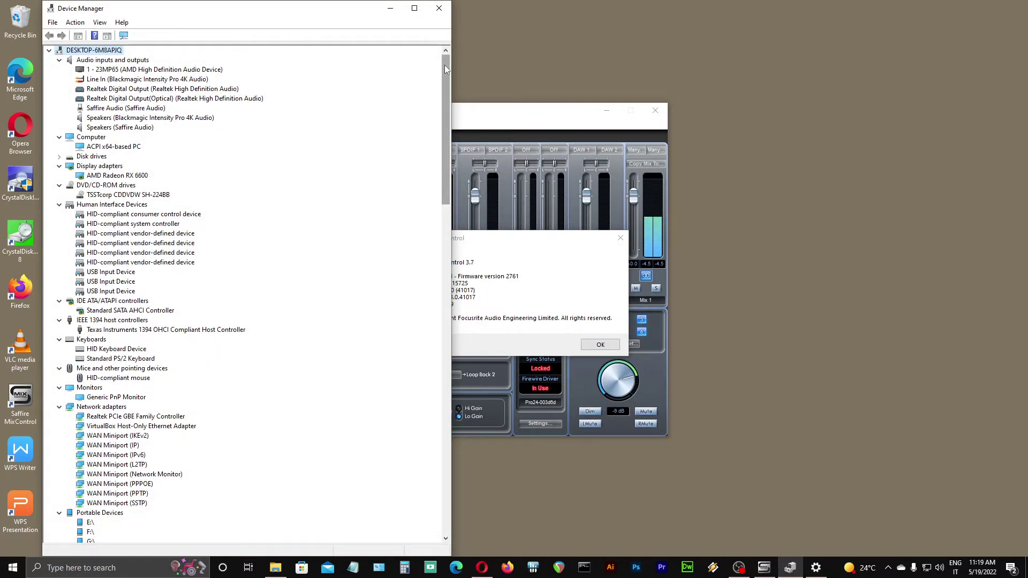
- Scroll through Device Manager's Saffire audio entries, then close Device Manager
{"action": "left_click_drag", "start_coordinate": [445, 68], "coordinate": [428, 406]}
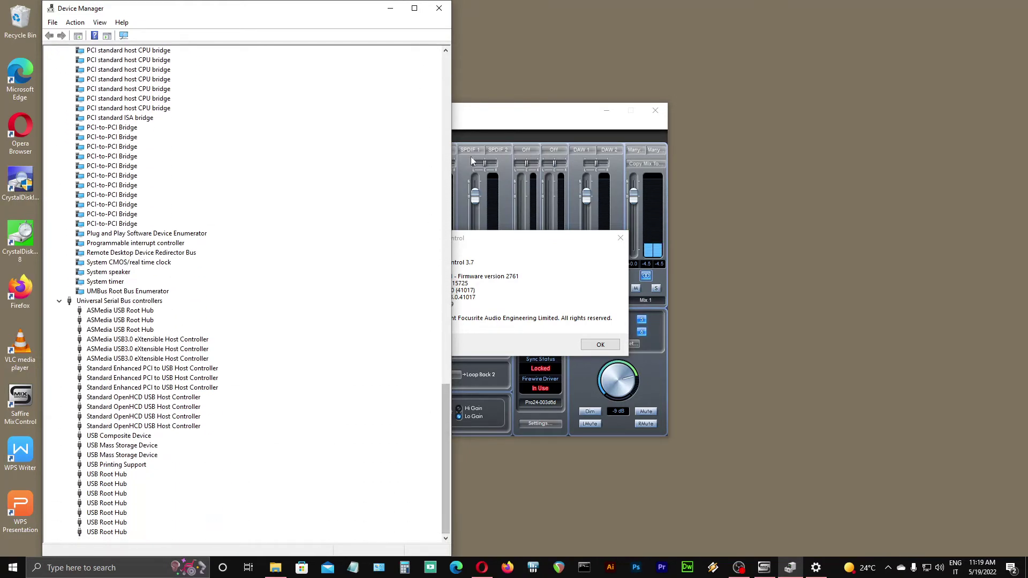
{"action": "left_click", "coordinate": [439, 8]}
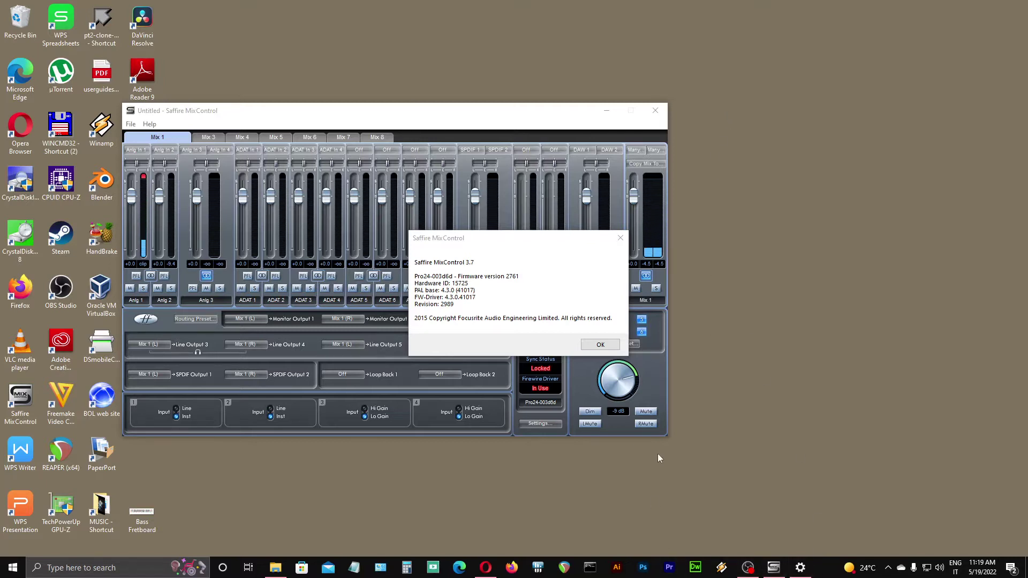
- Bring OBS Studio's main window with the scene, sources and audio mixer forward
{"action": "left_click", "coordinate": [746, 563]}
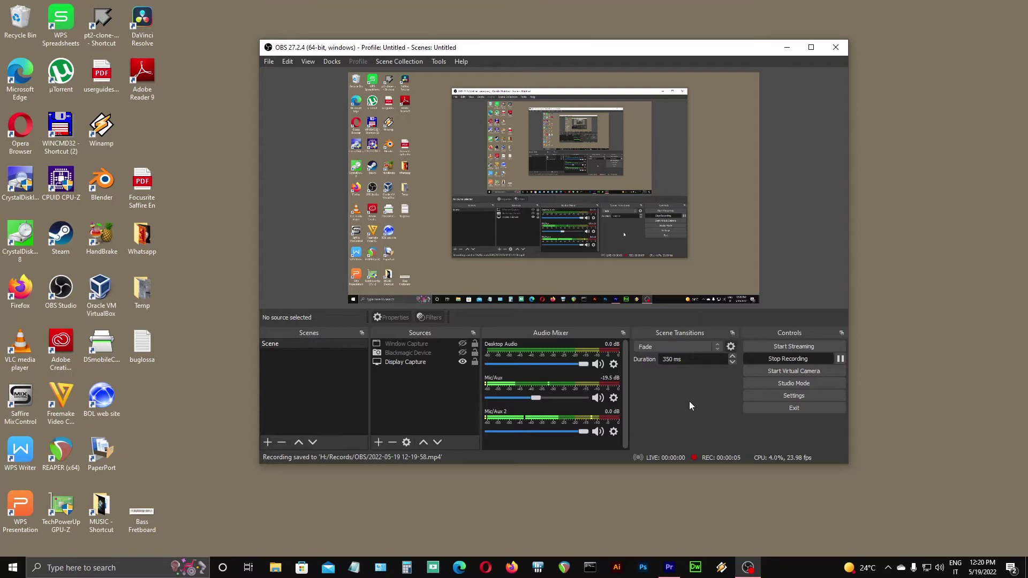
{"action": "left_click", "coordinate": [762, 399]}
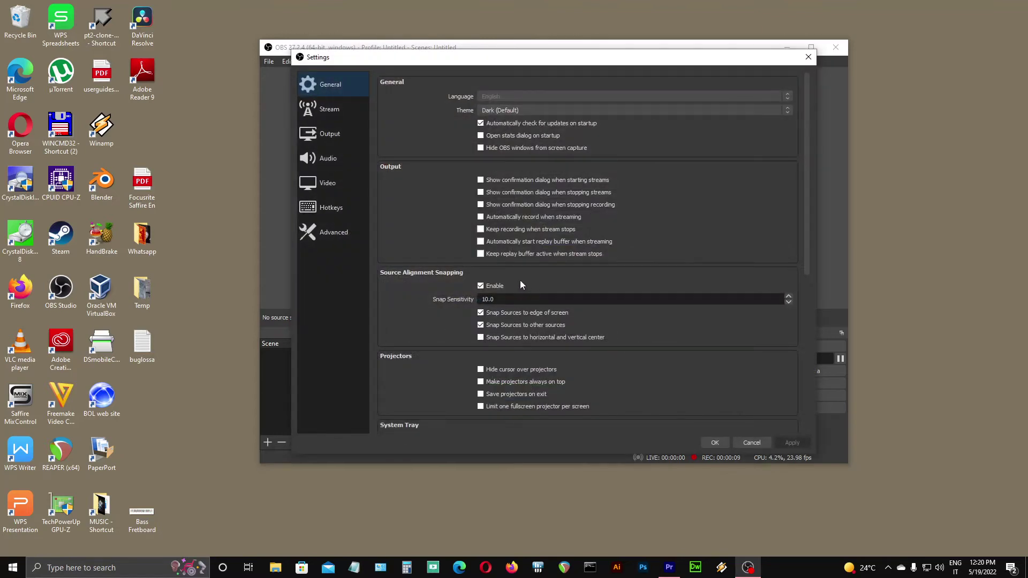
{"action": "left_click", "coordinate": [310, 107]}
{"action": "left_click", "coordinate": [321, 134]}
{"action": "left_click", "coordinate": [323, 159]}
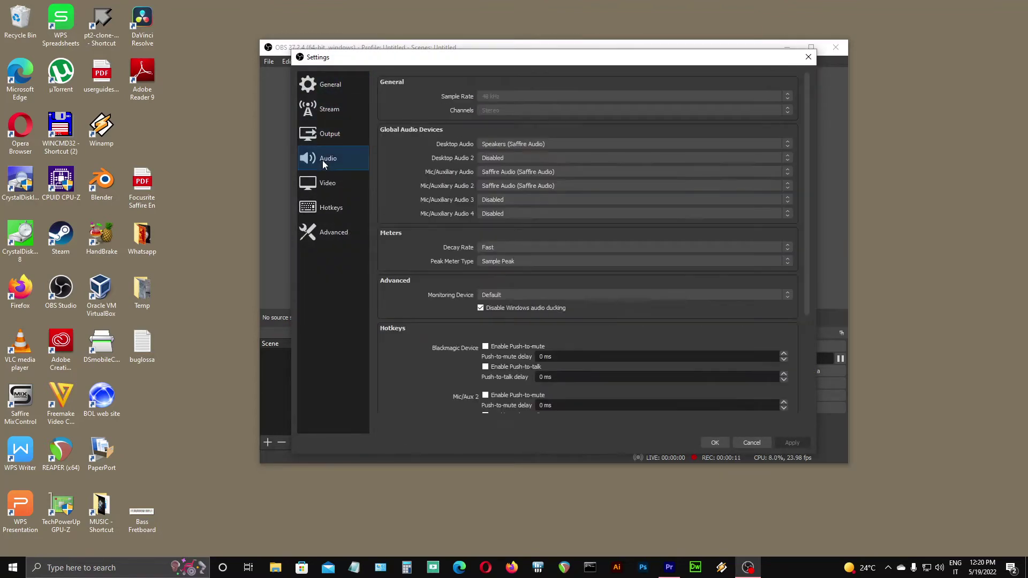
{"action": "left_click", "coordinate": [324, 182]}
{"action": "left_click", "coordinate": [809, 57]}
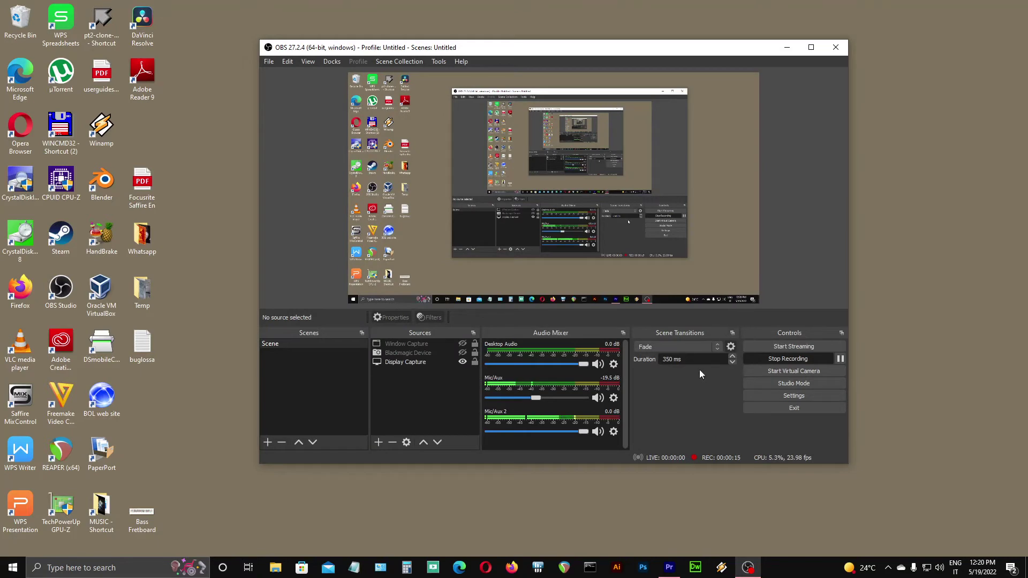
- Open Advanced Audio Properties from Mic/Aux 2's gear menu; toggle Mic/Aux Mono off and on
{"action": "left_click", "coordinate": [613, 432]}
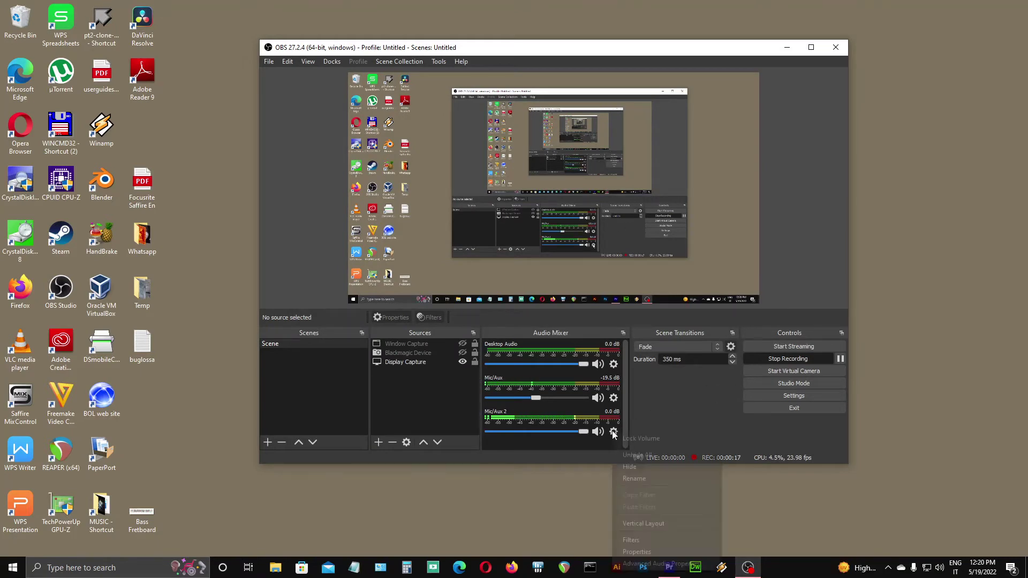
{"action": "left_click", "coordinate": [640, 564]}
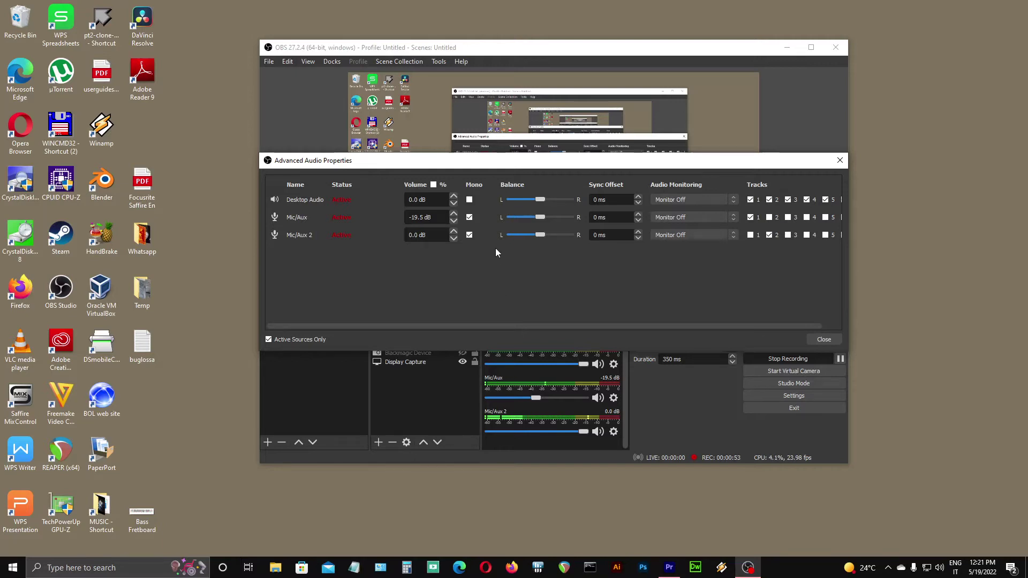
{"action": "left_click", "coordinate": [470, 217]}
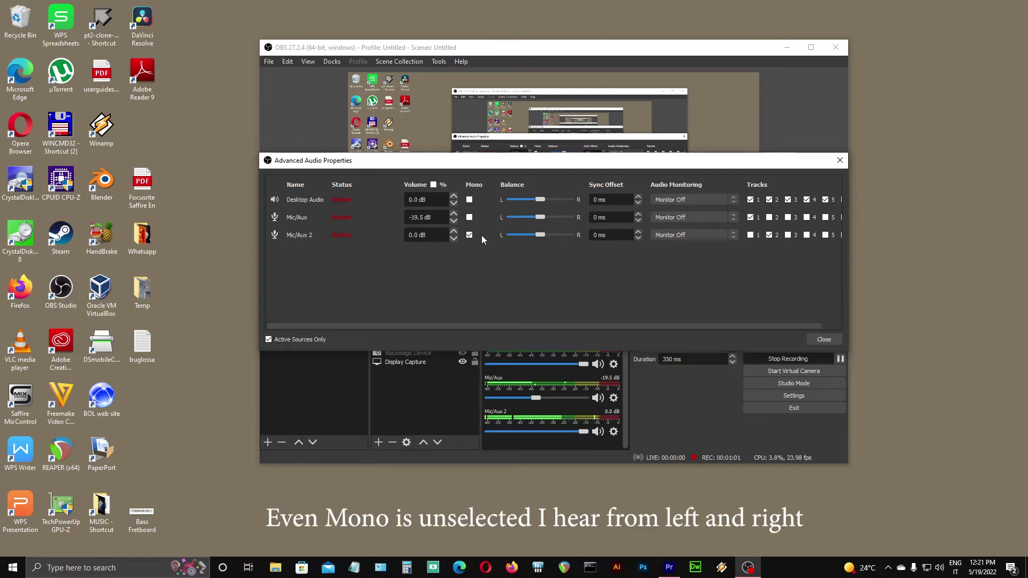
{"action": "left_click", "coordinate": [469, 218]}
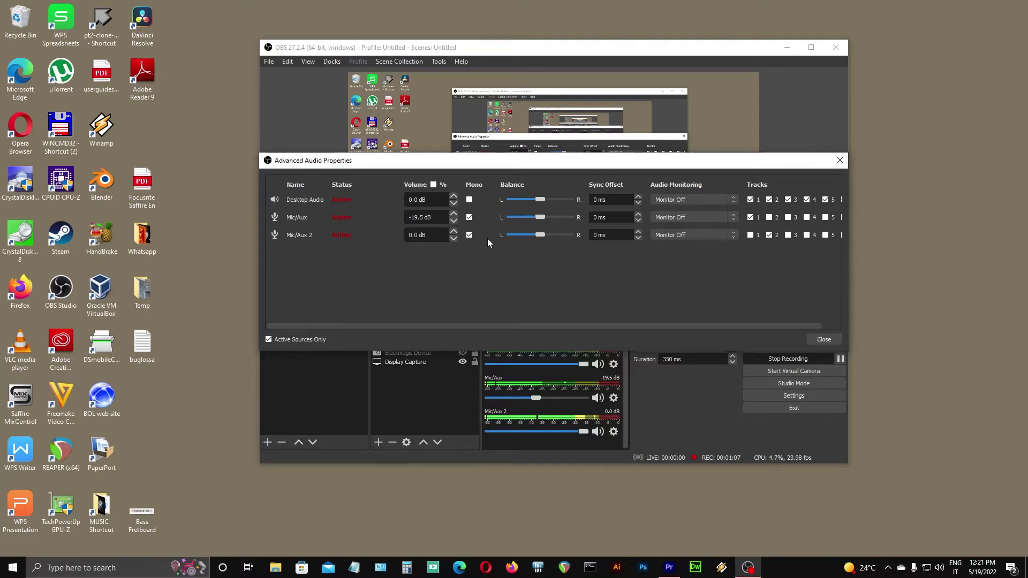
- Toggle Track 1 and Track 2 for Mic/Aux and Mic/Aux 2, returning Mic/Aux to Track 1
{"action": "left_click", "coordinate": [751, 217]}
{"action": "left_click", "coordinate": [750, 235]}
{"action": "left_click", "coordinate": [769, 217]}
{"action": "left_click", "coordinate": [755, 224]}
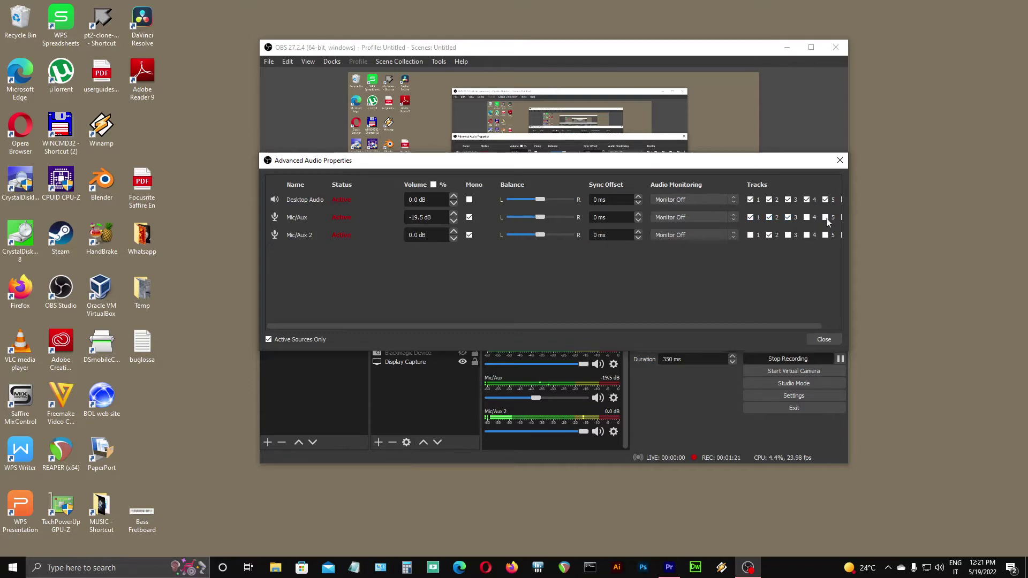
- Widen the dialog to show Track 6 and clear Mic/Aux from Tracks 2–6
{"action": "left_click_drag", "start_coordinate": [849, 227], "coordinate": [892, 228]}
{"action": "left_click", "coordinate": [866, 218]}
{"action": "left_click", "coordinate": [847, 218]}
{"action": "left_click", "coordinate": [829, 217]}
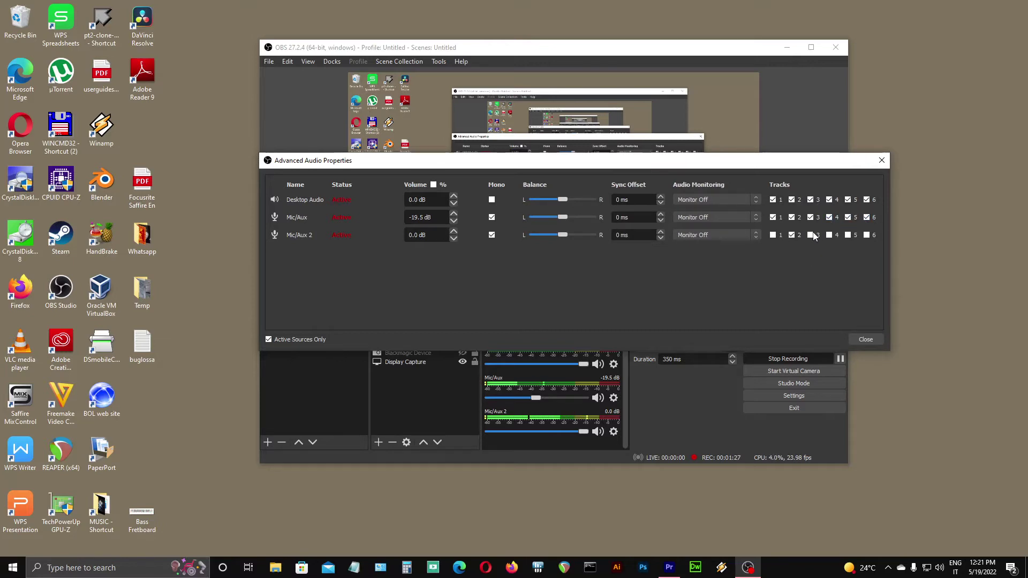
{"action": "left_click", "coordinate": [810, 218]}
{"action": "left_click", "coordinate": [829, 217]}
{"action": "left_click", "coordinate": [848, 218]}
{"action": "left_click", "coordinate": [866, 217]}
{"action": "left_click", "coordinate": [792, 217]}
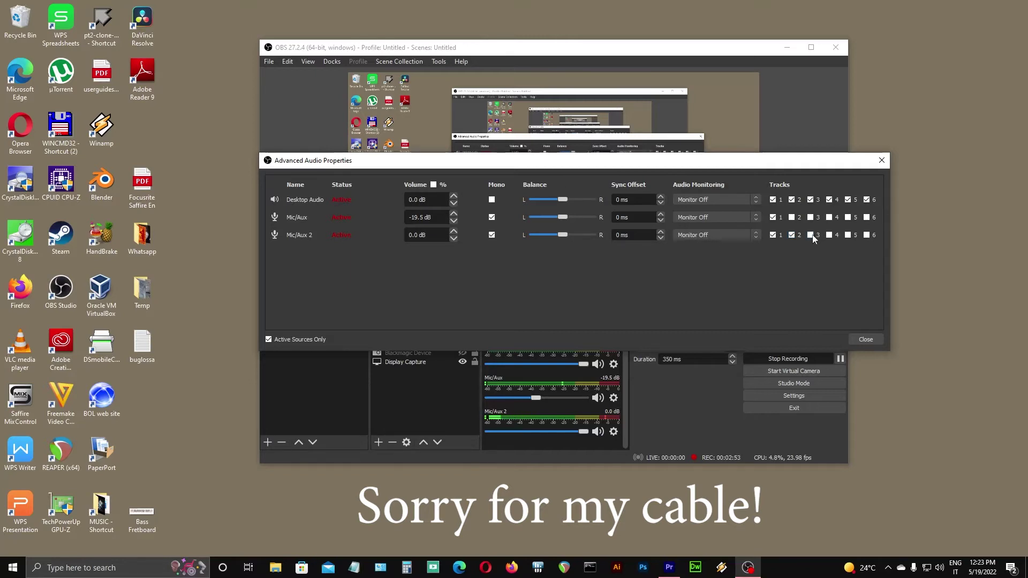
- Remove Mic/Aux 2 from Tracks 2, 5 and 6
{"action": "left_click", "coordinate": [867, 235]}
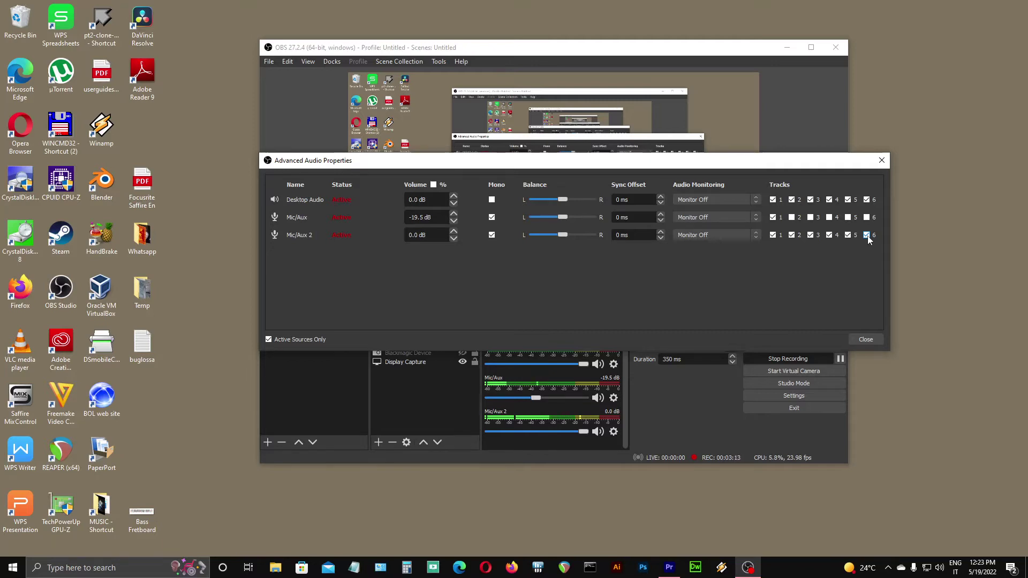
{"action": "left_click", "coordinate": [847, 235]}
{"action": "left_click", "coordinate": [866, 235]}
{"action": "left_click", "coordinate": [793, 236]}
- Enable Mono for Mic/Aux 2, drop its Track 1, recheck MixControl's About info, return to OBS
{"action": "left_click", "coordinate": [491, 235]}
{"action": "left_click", "coordinate": [773, 235]}
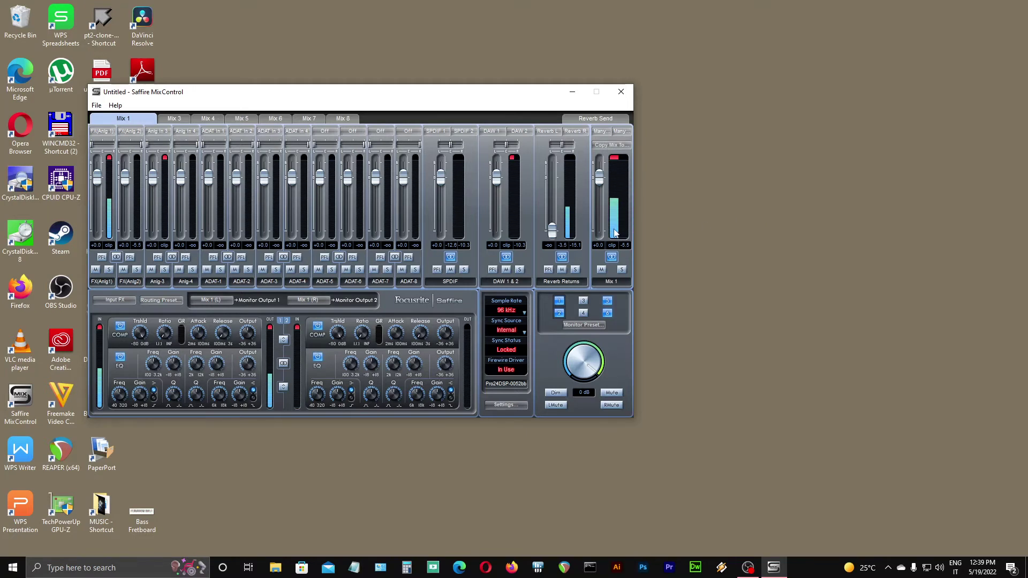
{"action": "left_click", "coordinate": [115, 106]}
{"action": "left_click", "coordinate": [124, 117]}
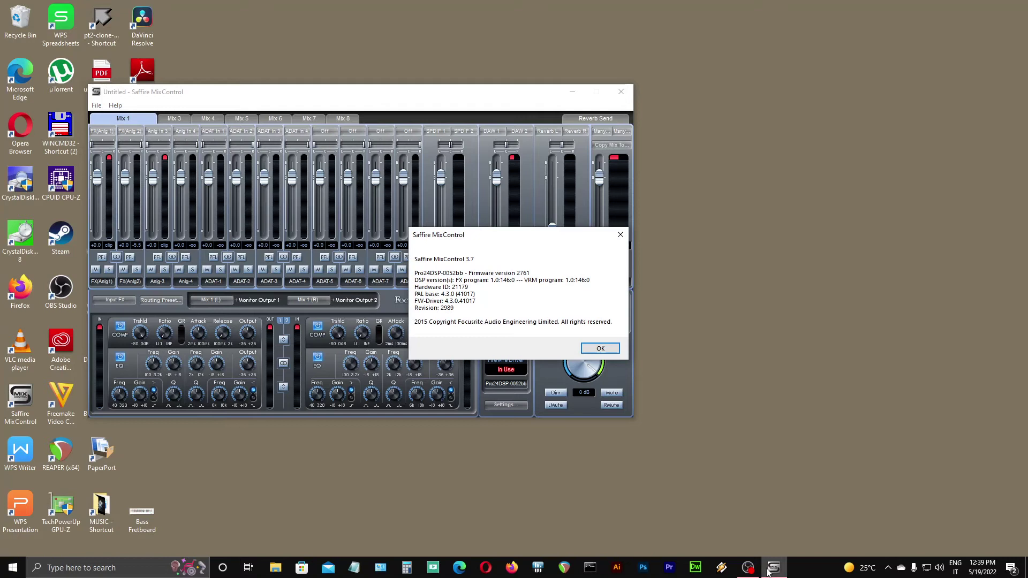
{"action": "left_click", "coordinate": [749, 568]}
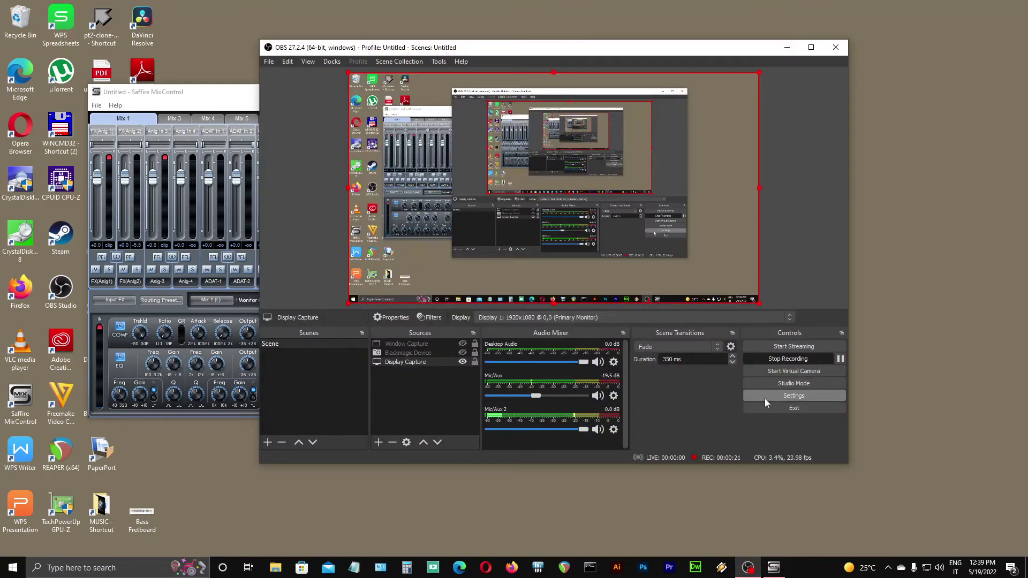
{"action": "left_click", "coordinate": [765, 399]}
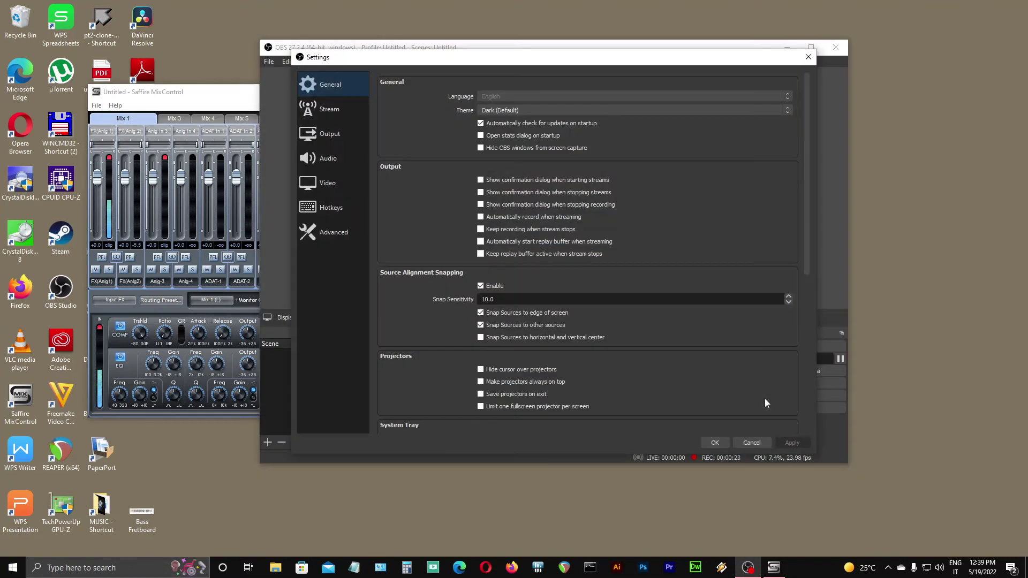
{"action": "left_click", "coordinate": [331, 111]}
{"action": "left_click", "coordinate": [332, 134]}
{"action": "left_click", "coordinate": [335, 157]}
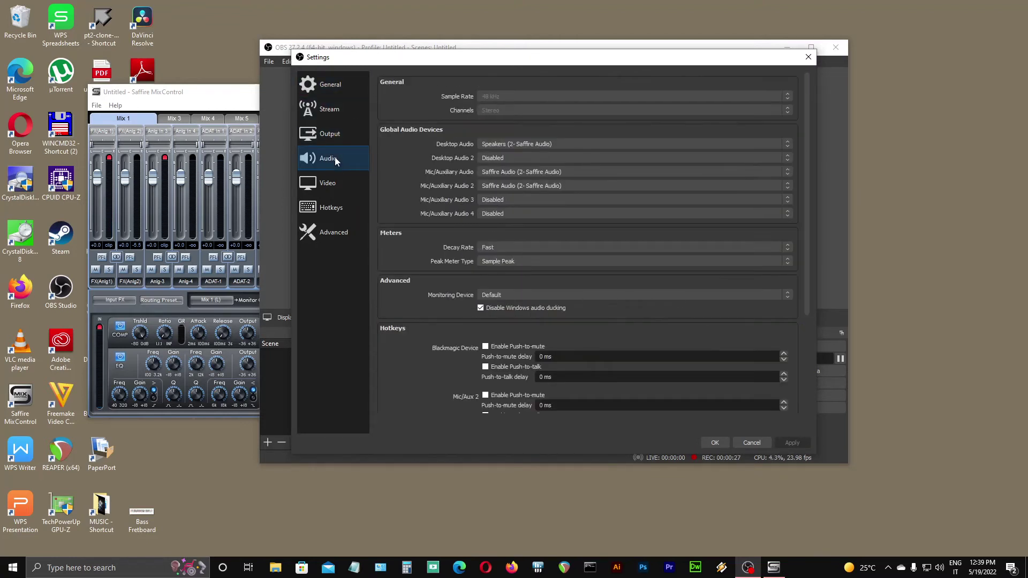
{"action": "left_click", "coordinate": [334, 182]}
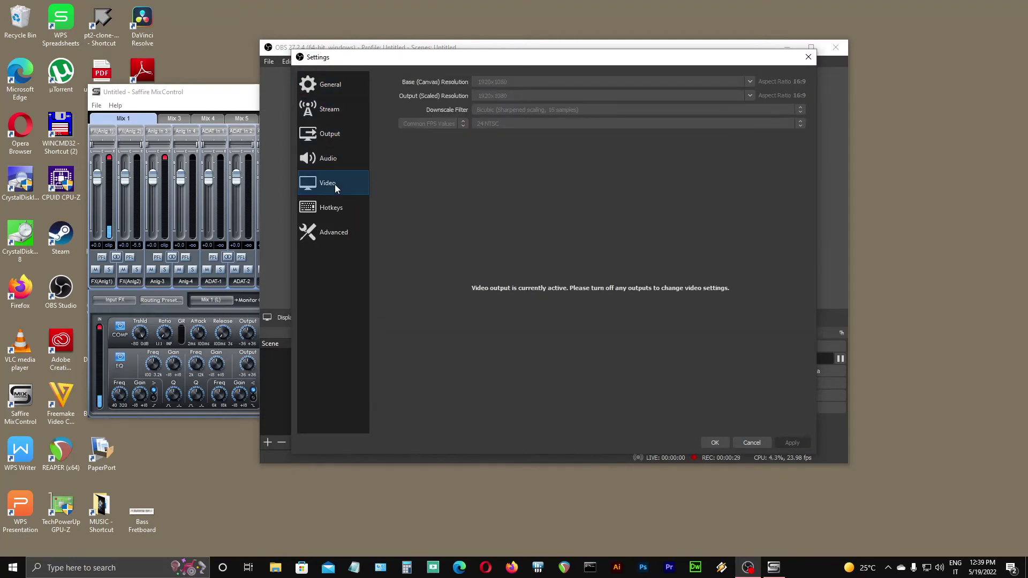
{"action": "left_click", "coordinate": [752, 443]}
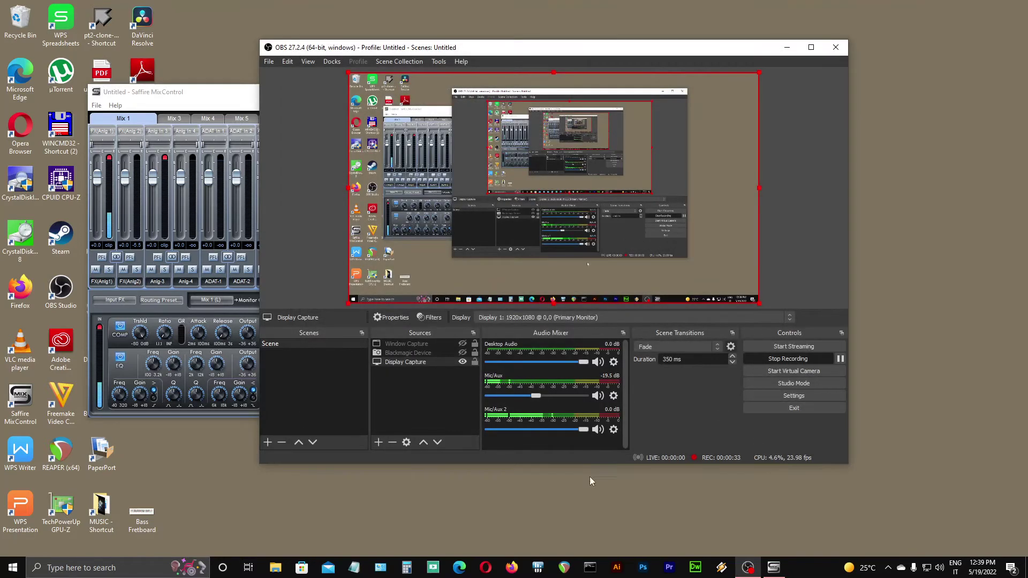
{"action": "left_click", "coordinate": [614, 430]}
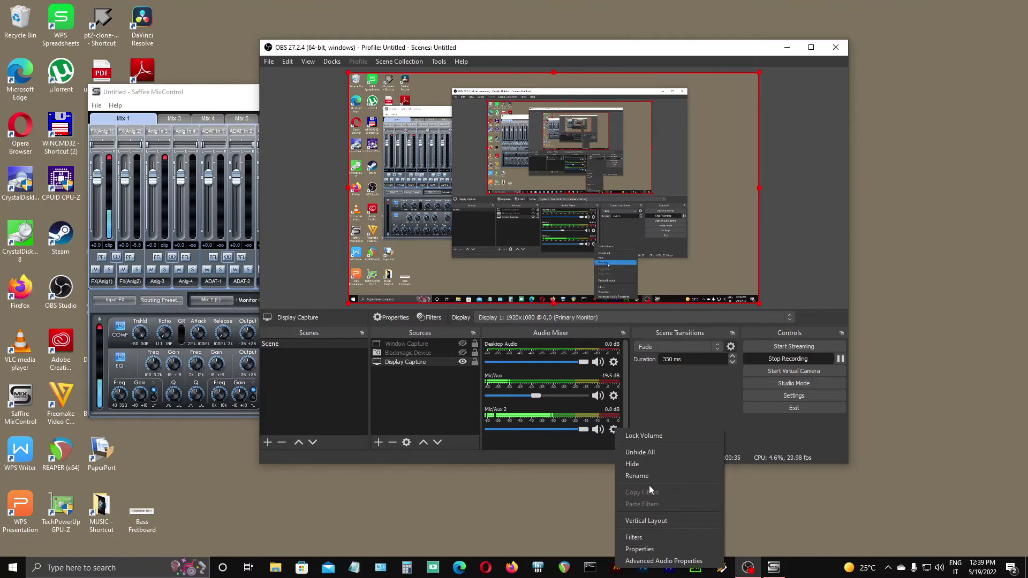
- Open Advanced Audio Properties, widen it to six tracks, and add Mic/Aux to Tracks 2–6
{"action": "left_click", "coordinate": [637, 561]}
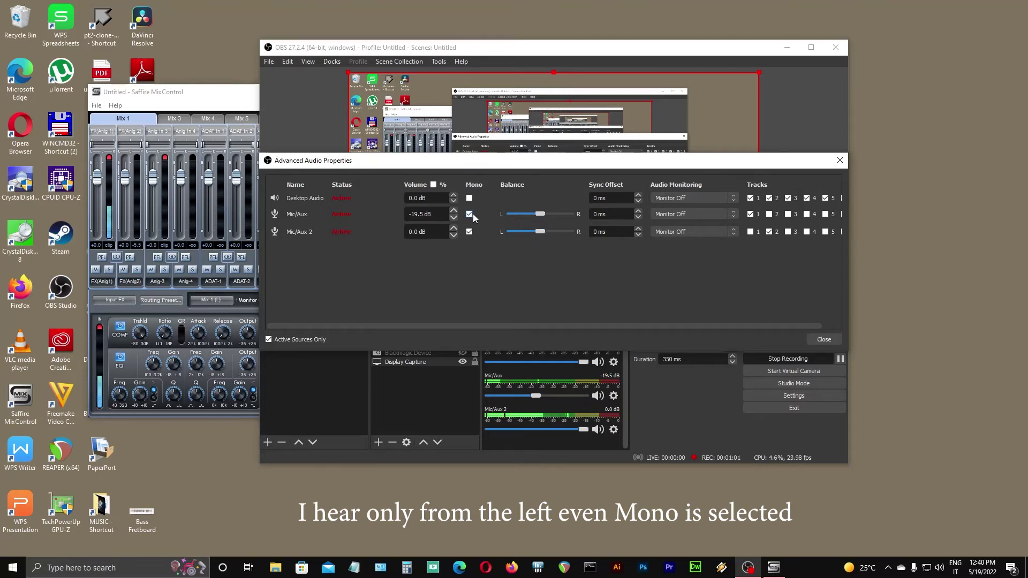
{"action": "left_click", "coordinate": [769, 214]}
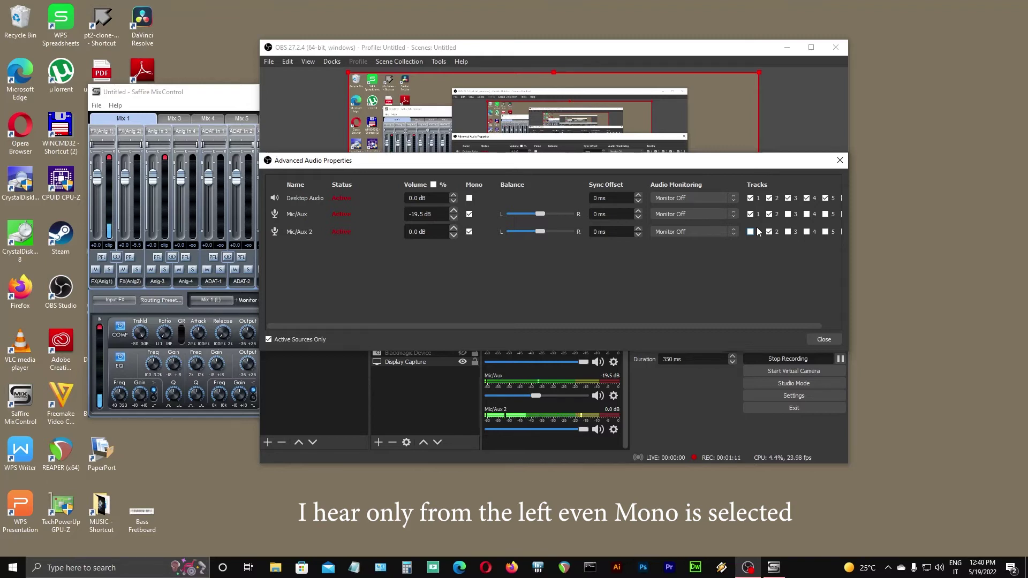
{"action": "left_click", "coordinate": [789, 214]}
{"action": "left_click", "coordinate": [807, 214]}
{"action": "left_click", "coordinate": [825, 215]}
{"action": "left_click_drag", "start_coordinate": [850, 221], "coordinate": [874, 222]}
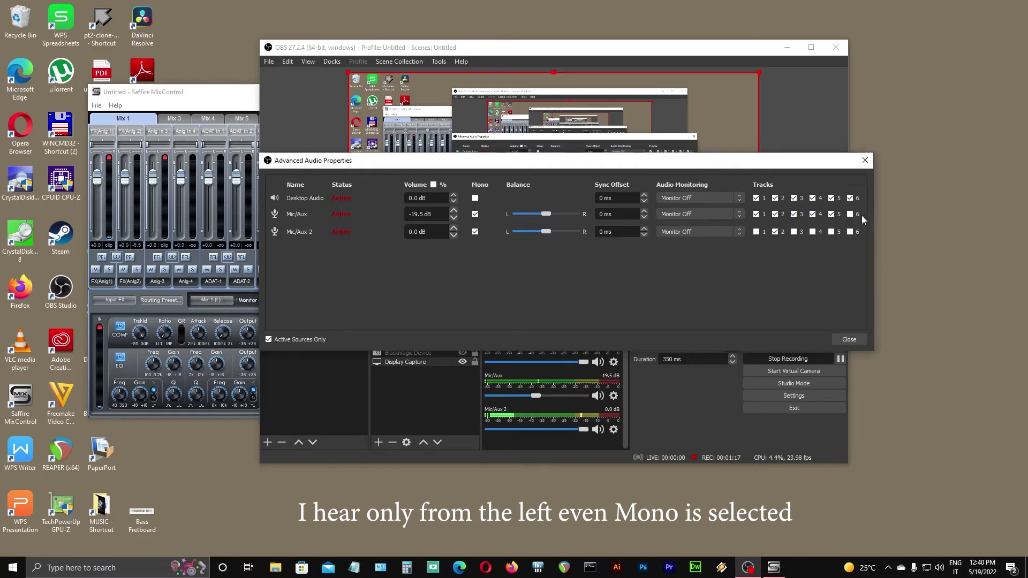
{"action": "left_click", "coordinate": [850, 214]}
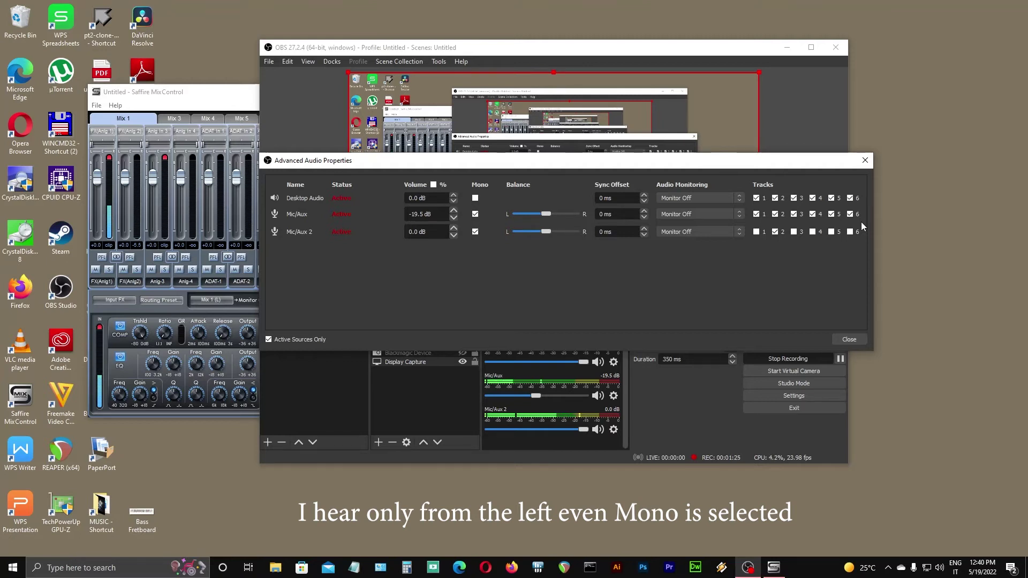
- Remove Mic/Aux from Tracks 2–6, leaving it on Track 1 only
{"action": "left_click", "coordinate": [776, 214]}
{"action": "left_click", "coordinate": [794, 214]}
{"action": "left_click", "coordinate": [813, 214]}
{"action": "left_click", "coordinate": [832, 214]}
{"action": "left_click", "coordinate": [851, 215]}
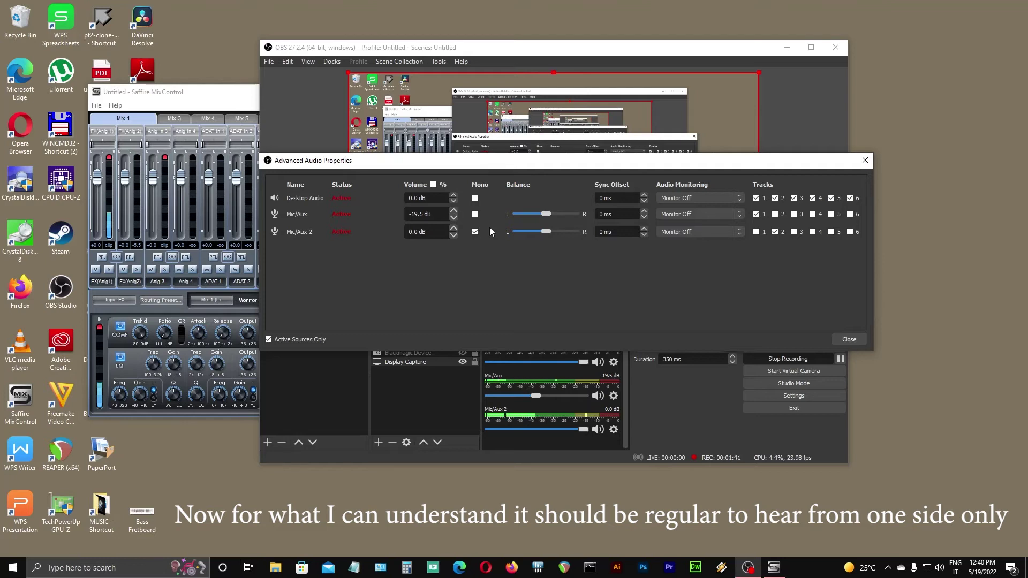
- Toggle Mic/Aux's Track 2 on and off, then re-enable its Mono option
{"action": "left_click", "coordinate": [775, 215]}
{"action": "left_click", "coordinate": [775, 214]}
{"action": "left_click", "coordinate": [476, 215]}
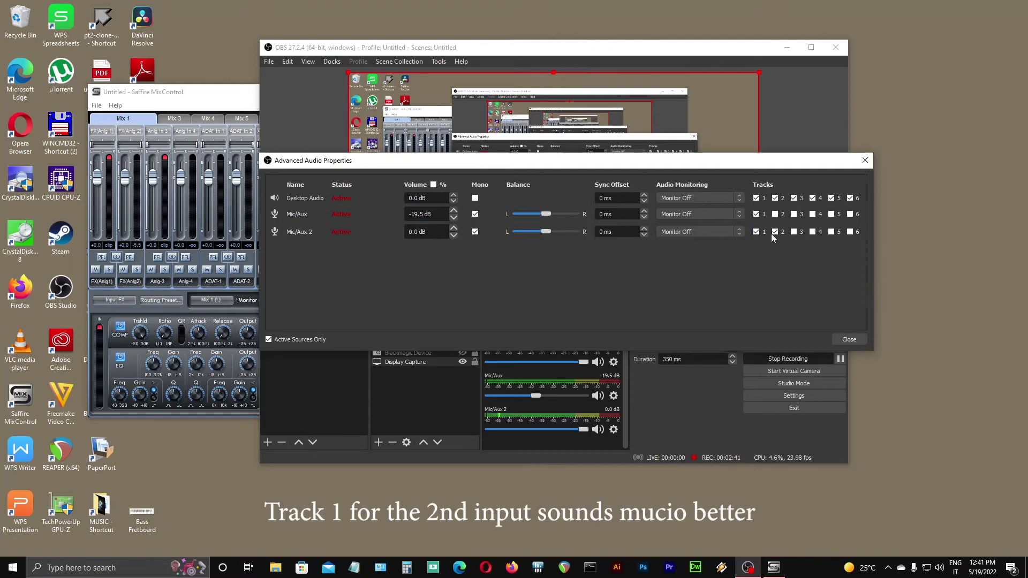
- Try Mic/Aux 2 on tracks 2, 3, 5 and 6, then remove it from tracks 3, 4 and 5
{"action": "left_click", "coordinate": [774, 234]}
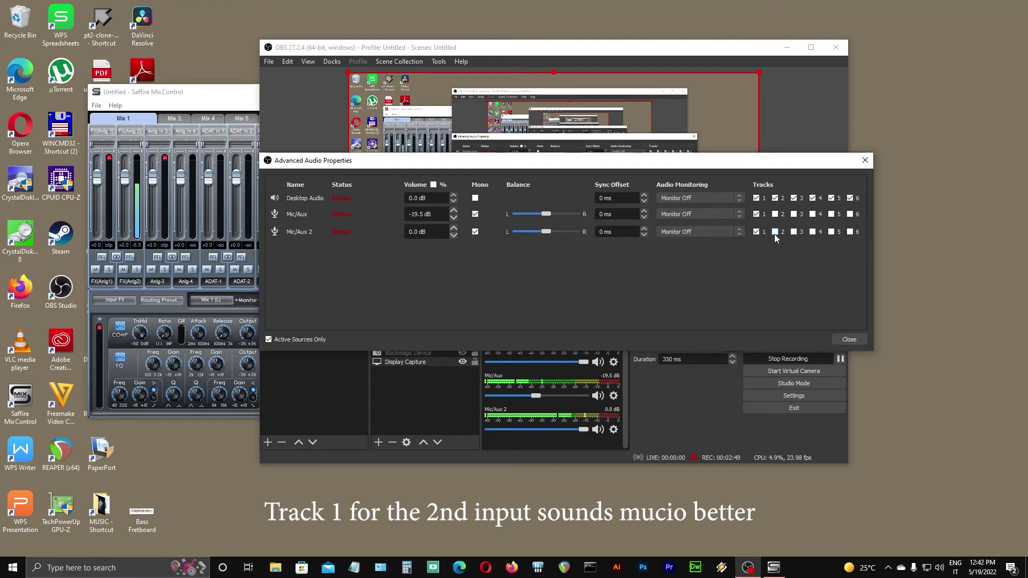
{"action": "left_click", "coordinate": [776, 234]}
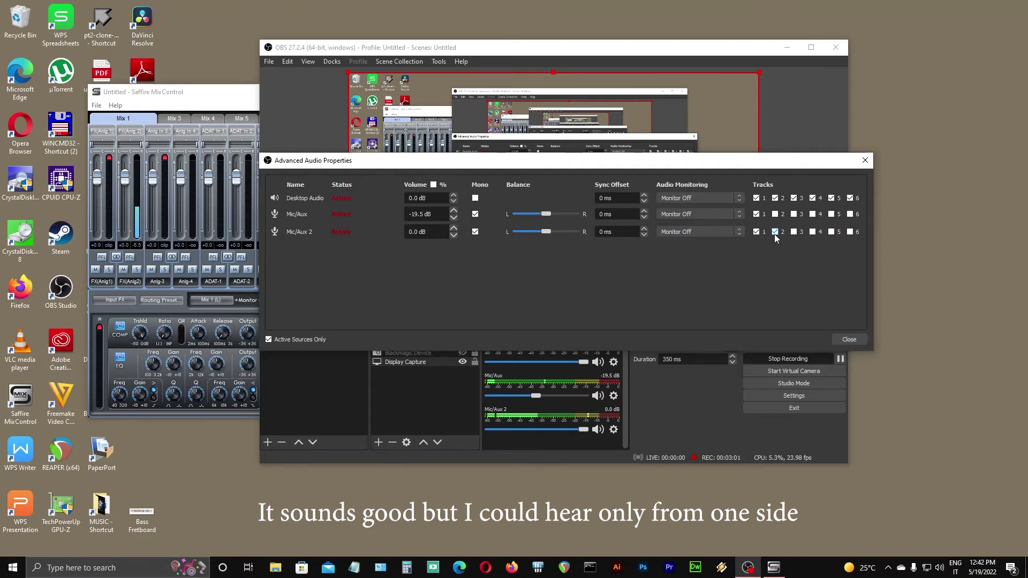
{"action": "left_click", "coordinate": [795, 233]}
{"action": "left_click", "coordinate": [831, 232]}
{"action": "left_click", "coordinate": [850, 232]}
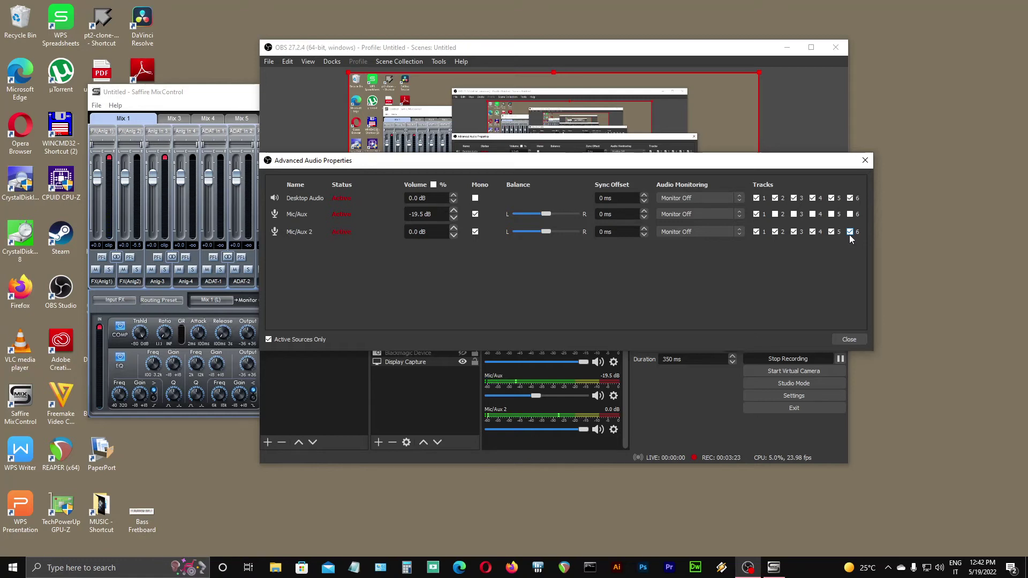
{"action": "left_click", "coordinate": [794, 232]}
{"action": "left_click", "coordinate": [813, 232]}
{"action": "left_click", "coordinate": [832, 232]}
- Turn off Mono for Mic/Aux 2 and leave it on Track 1 only
{"action": "left_click", "coordinate": [475, 232]}
{"action": "left_click", "coordinate": [761, 232]}
{"action": "left_click", "coordinate": [761, 235]}
{"action": "left_click", "coordinate": [775, 233]}
- Move Mic/Aux 2 from Track 1 to Track 2 and close Advanced Audio Properties
{"action": "left_click", "coordinate": [761, 235]}
{"action": "left_click", "coordinate": [776, 233]}
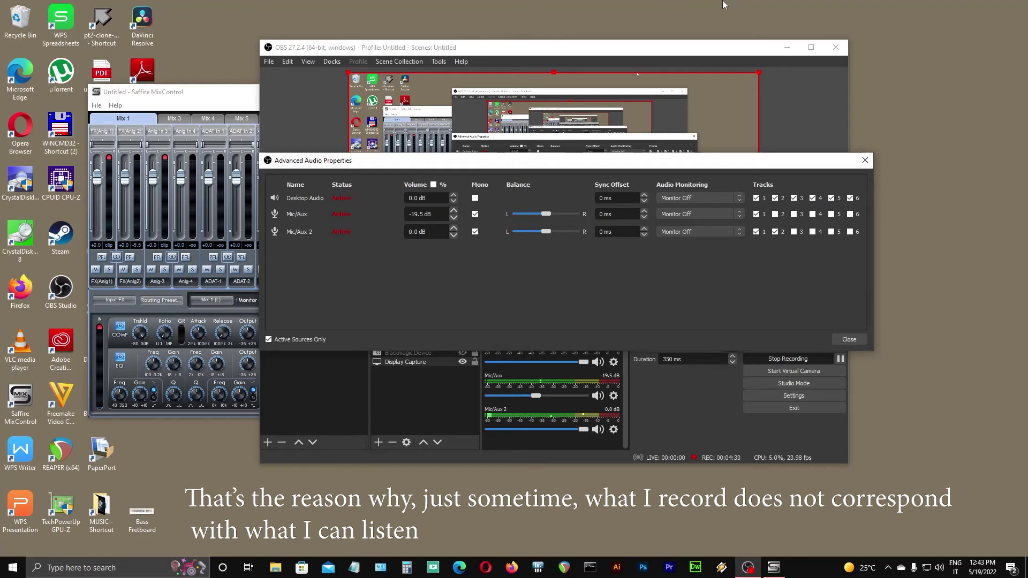
{"action": "left_click", "coordinate": [846, 343]}
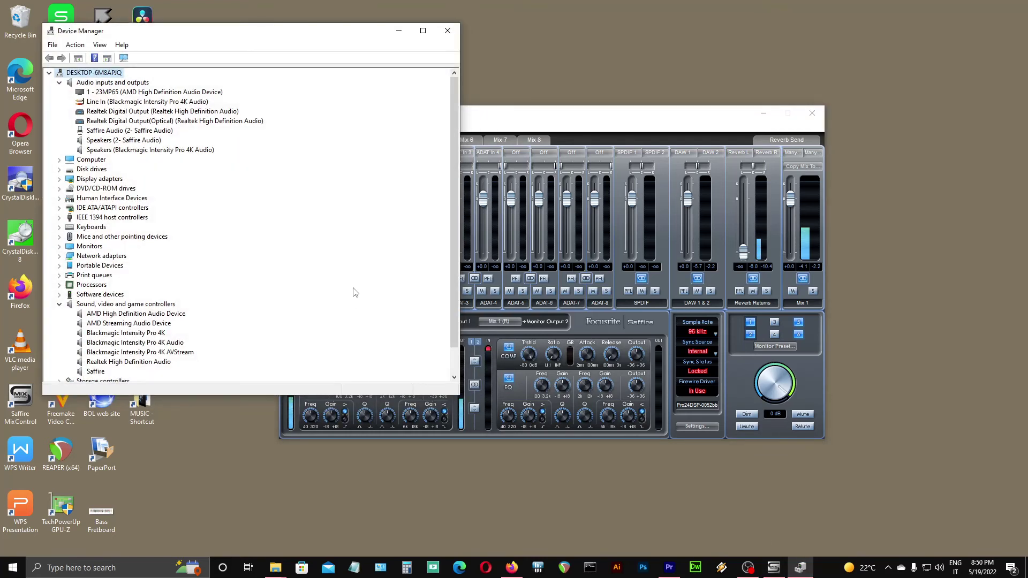
- Minimize Device Manager to bring the Saffire MixControl mixer to the front
{"action": "left_click", "coordinate": [398, 31]}
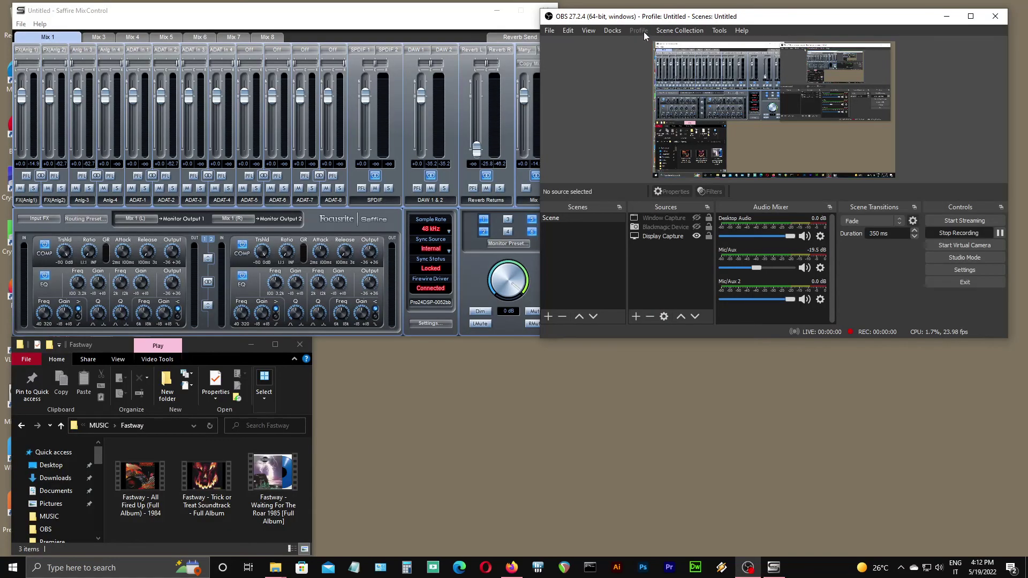
- Arrange OBS lower right, the Saffire mixer top left and Fastway centre; select Trick or Treat
{"action": "left_click_drag", "start_coordinate": [638, 22], "coordinate": [647, 227]}
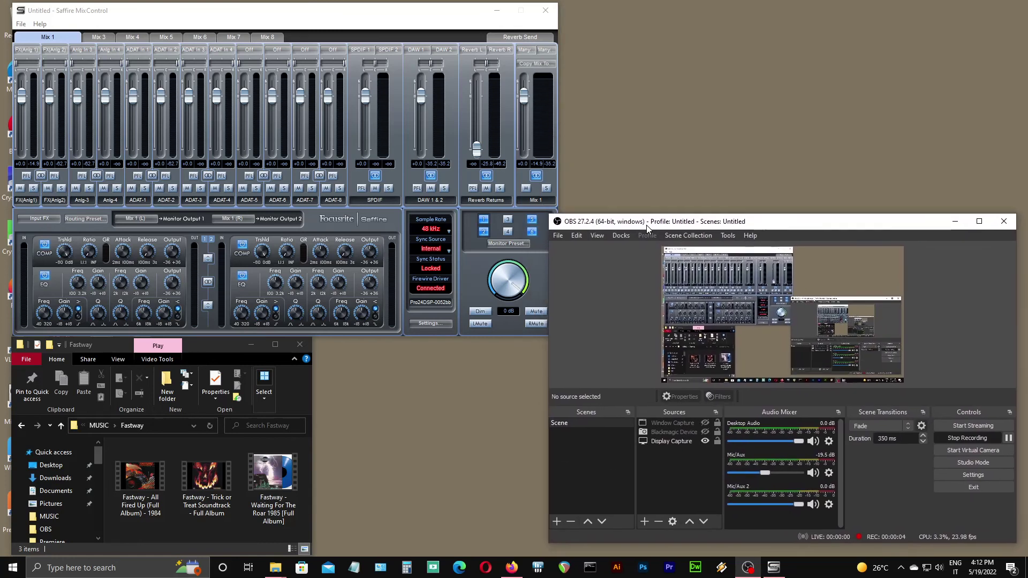
{"action": "mouse_move", "coordinate": [324, 17]}
{"action": "left_mouse_down"}
{"action": "mouse_move", "coordinate": [340, 10]}
{"action": "mouse_move", "coordinate": [319, 14]}
{"action": "left_mouse_up"}
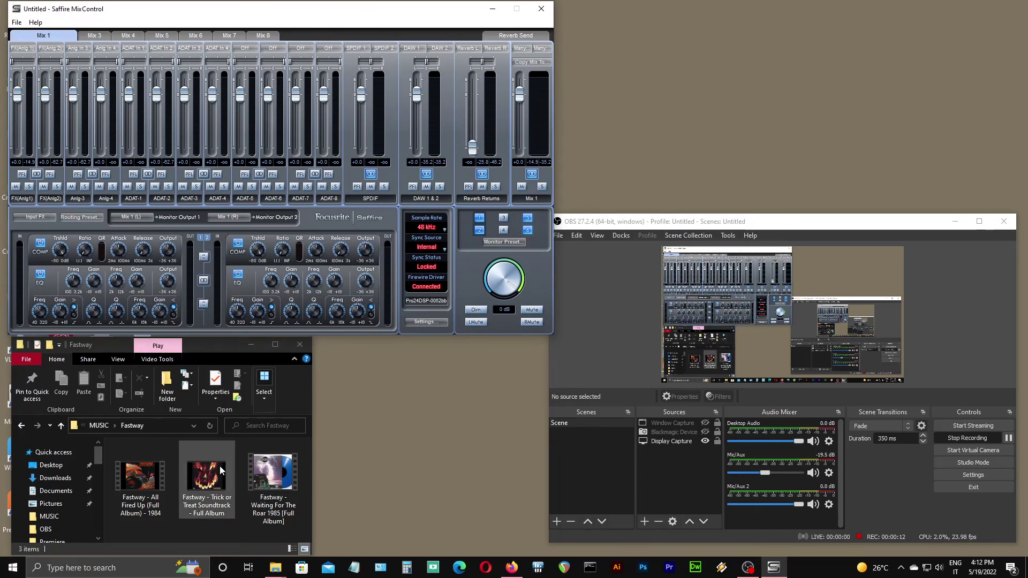
{"action": "left_click_drag", "start_coordinate": [217, 352], "coordinate": [445, 338]}
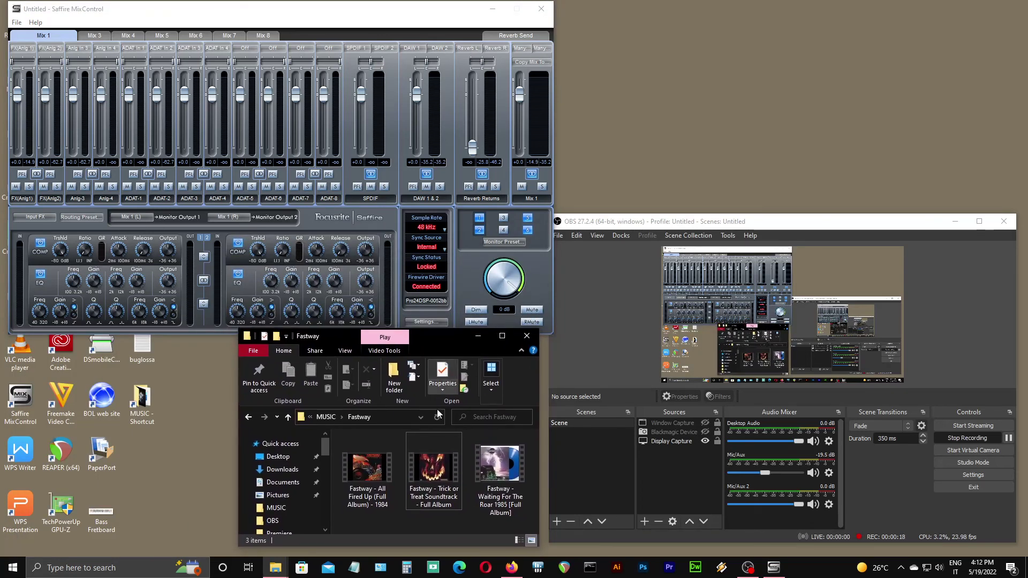
{"action": "mouse_move", "coordinate": [435, 467]}
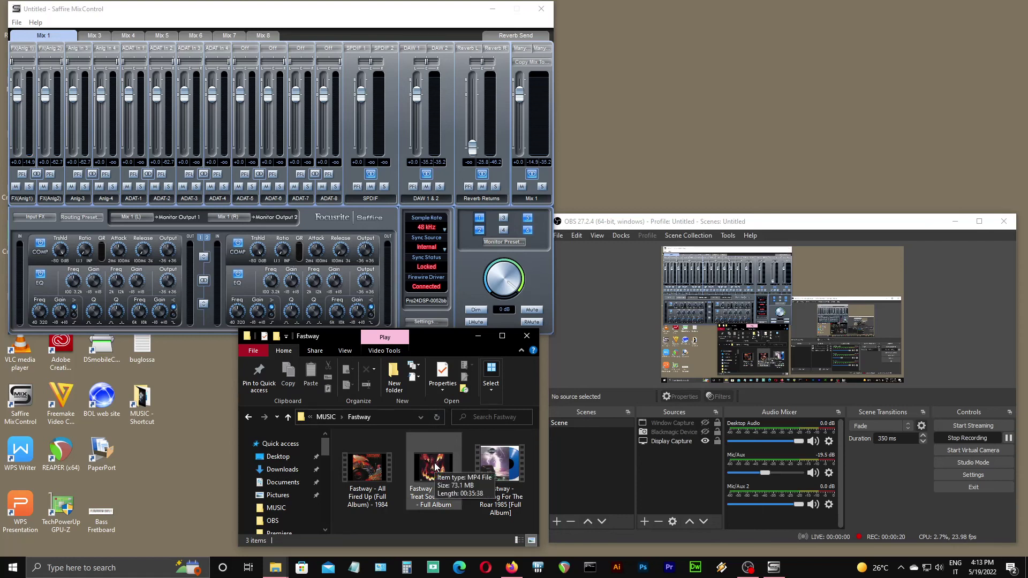
{"action": "left_click", "coordinate": [435, 467]}
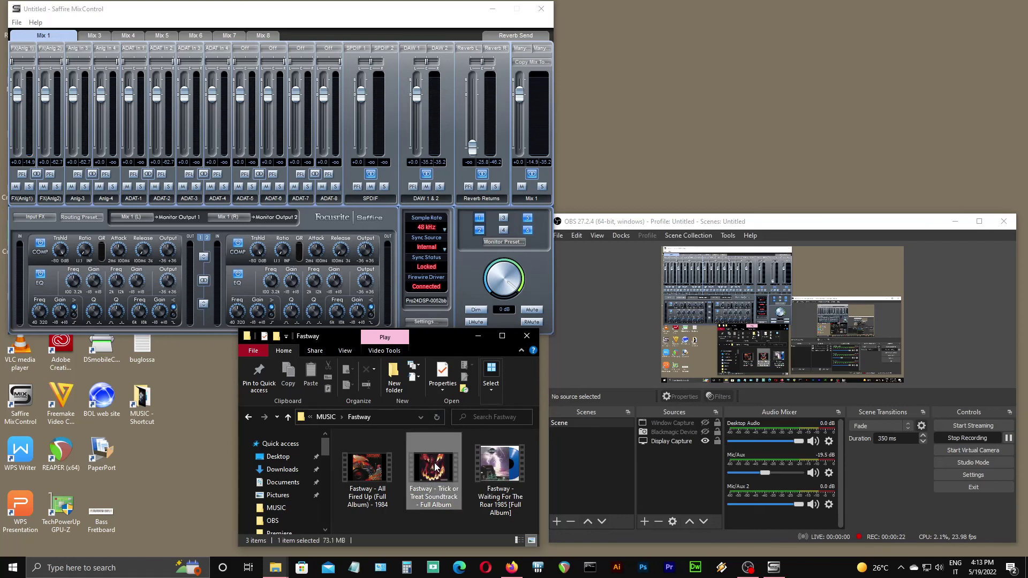
- Play the Trick or Treat Soundtrack video in VLC media player via Open with
{"action": "right_click", "coordinate": [436, 464]}
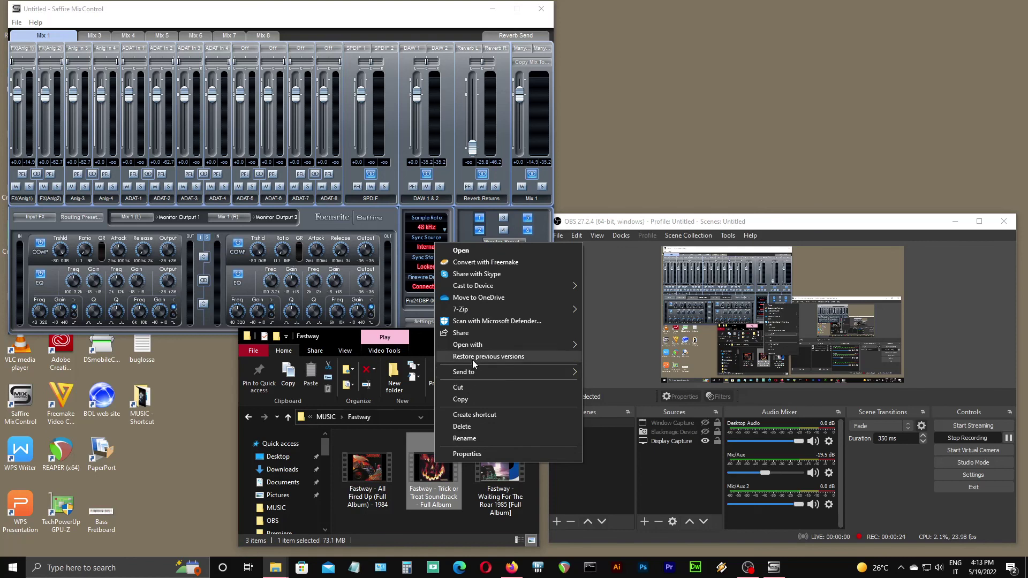
{"action": "mouse_move", "coordinate": [514, 345]}
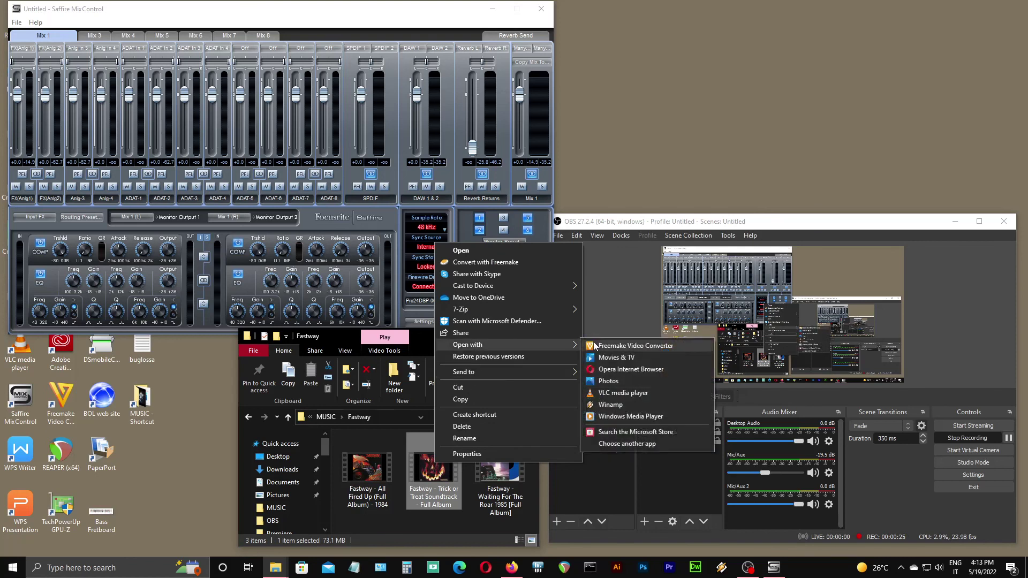
{"action": "left_click", "coordinate": [600, 394]}
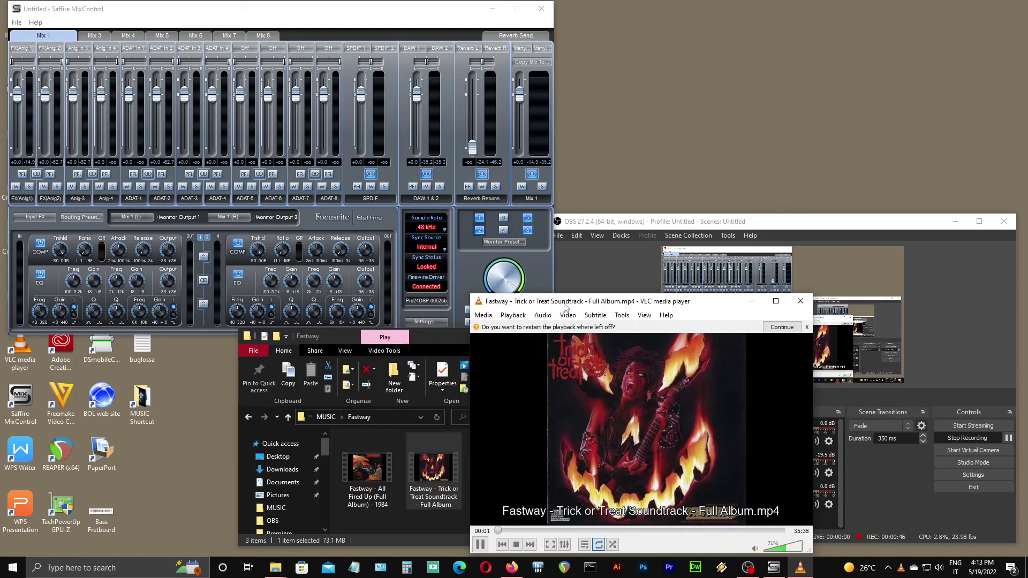
- Move VLC to the top-right corner and raise the Saffire speaker volume to 82
{"action": "left_click_drag", "start_coordinate": [565, 306], "coordinate": [711, 14]}
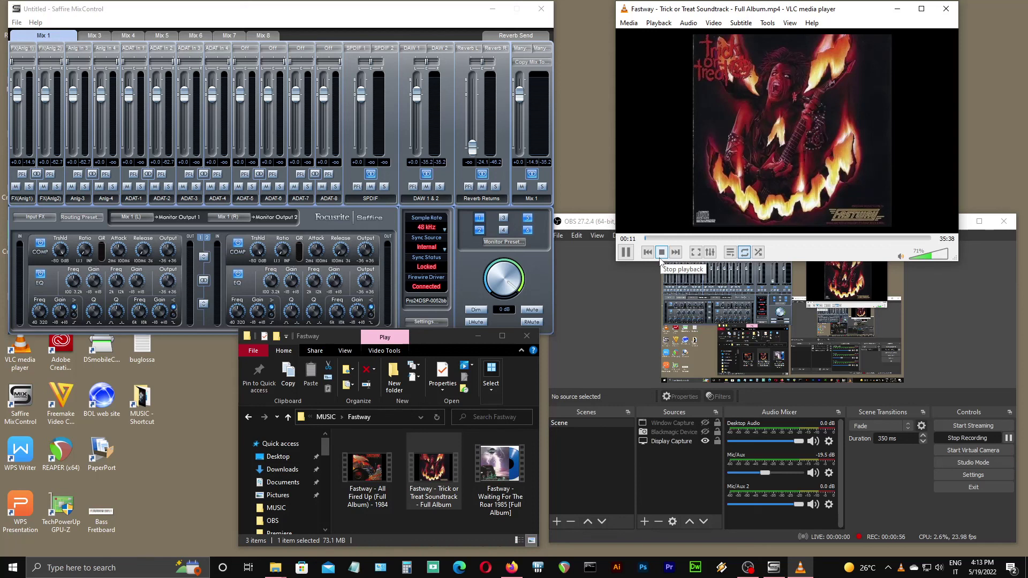
{"action": "left_click", "coordinate": [940, 568]}
{"action": "left_click", "coordinate": [972, 542]}
{"action": "scroll", "coordinate": [952, 553], "scroll_direction": "down", "scroll_amount": 1}
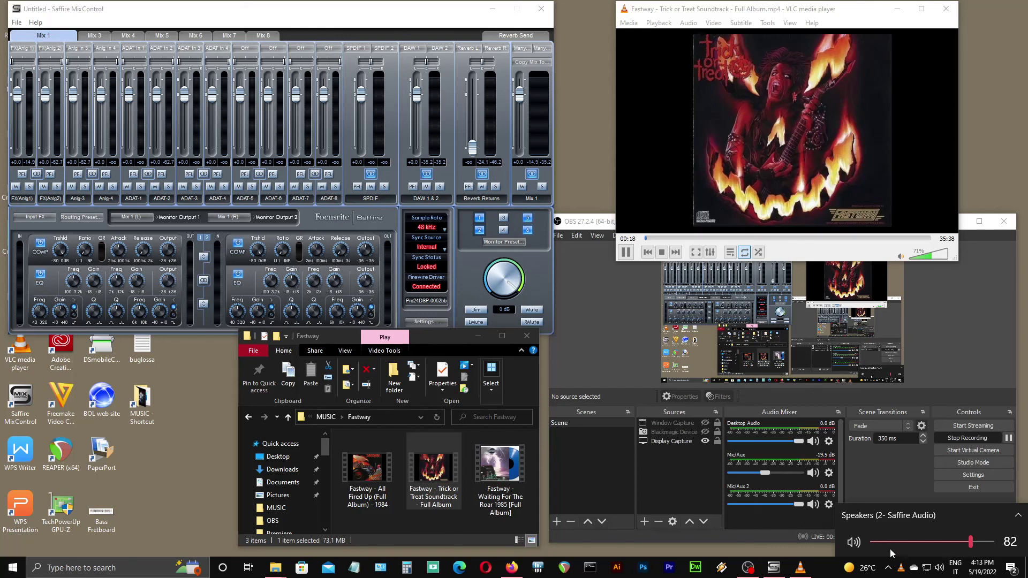
{"action": "left_click", "coordinate": [380, 467]}
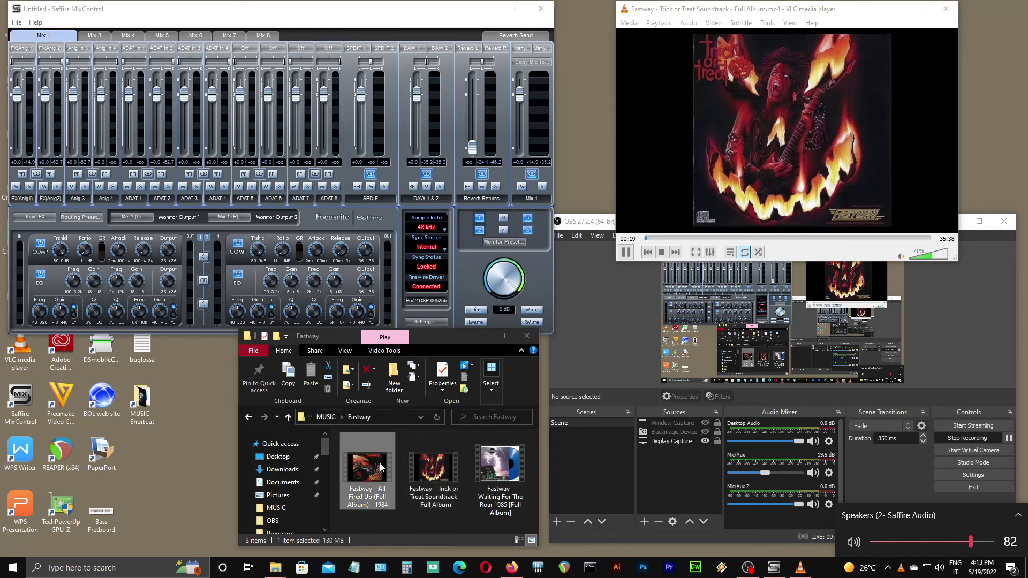
- Open the All Fired Up video in Movies & TV, which fails with a no-audio-device error
{"action": "right_click", "coordinate": [380, 467]}
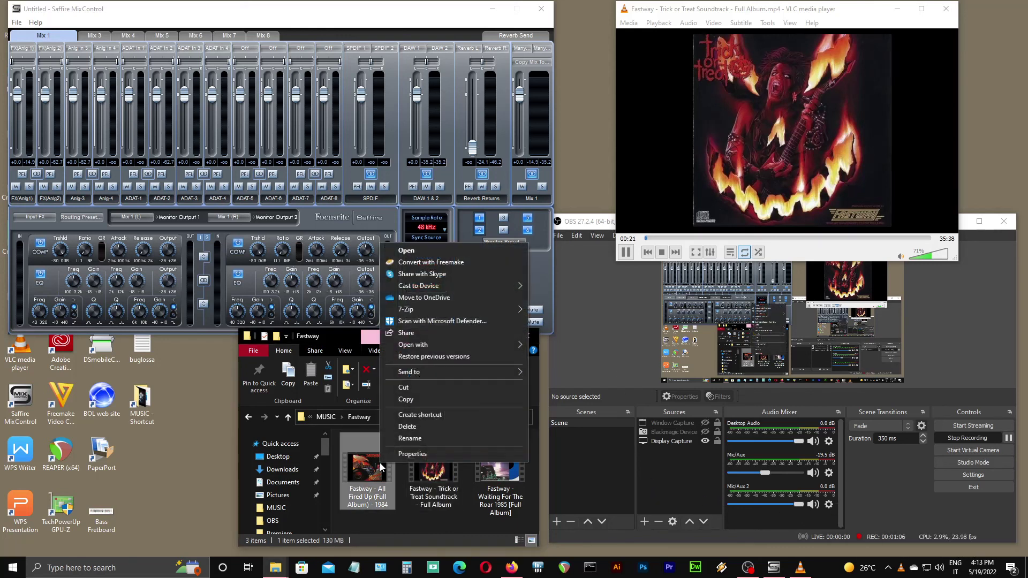
{"action": "mouse_move", "coordinate": [461, 346]}
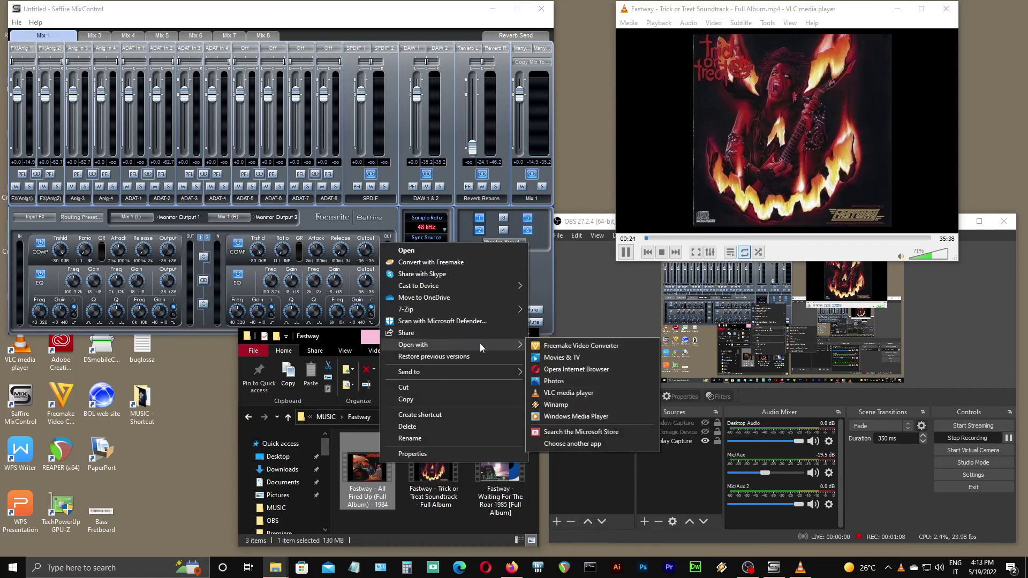
{"action": "left_click", "coordinate": [557, 357]}
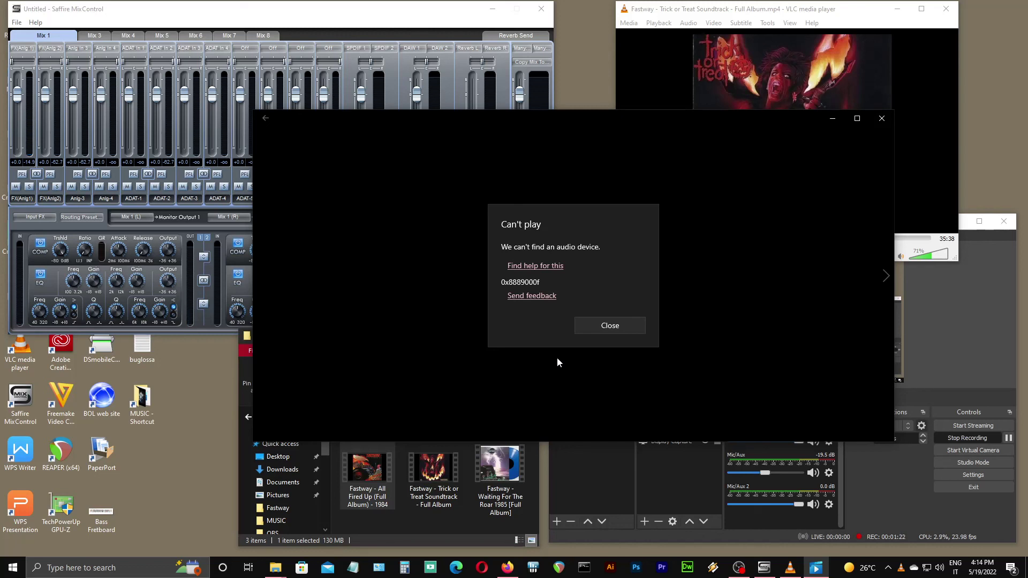
{"action": "left_click", "coordinate": [669, 52]}
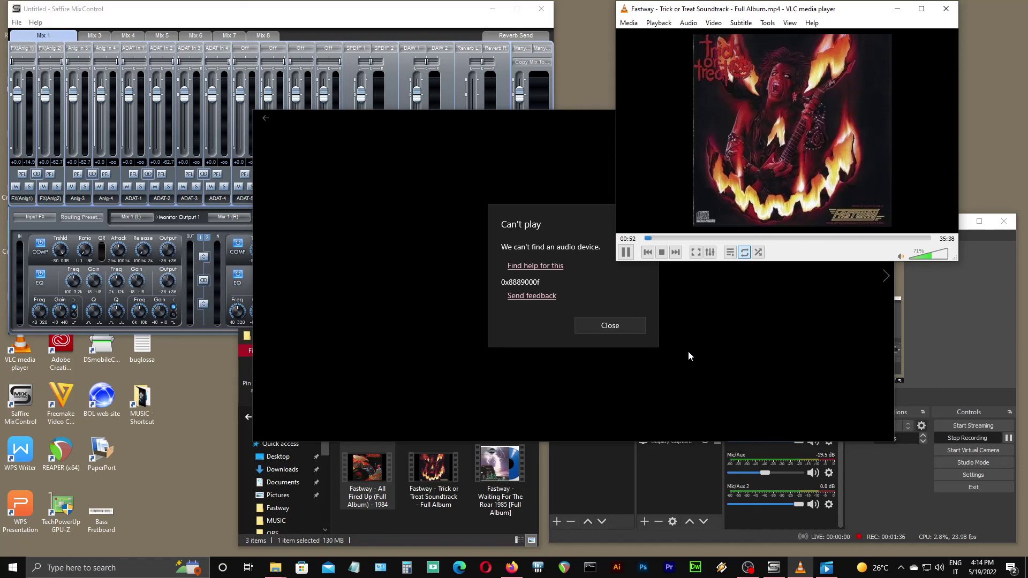
{"action": "left_click", "coordinate": [595, 137]}
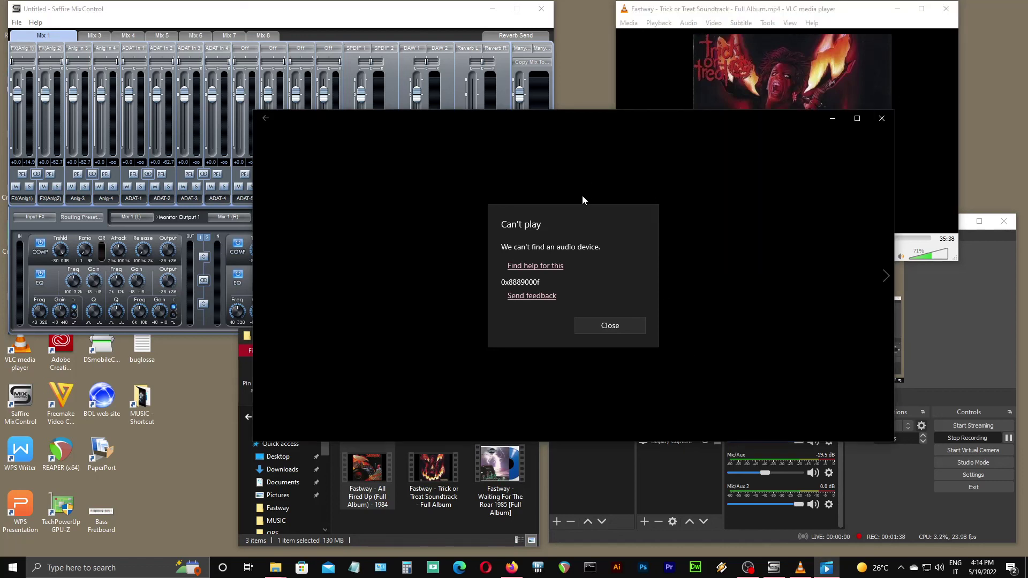